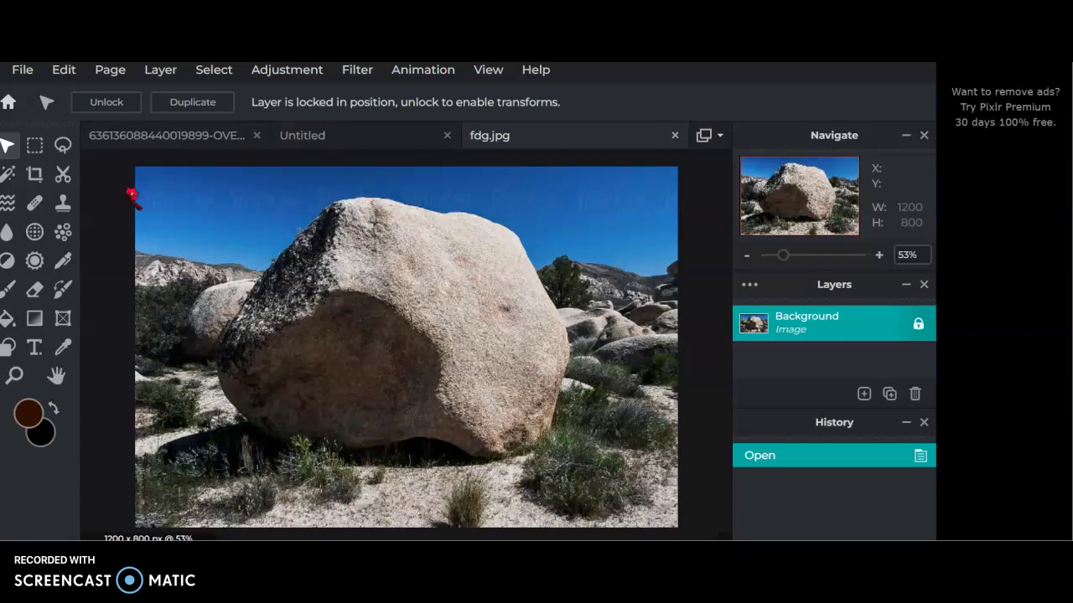
# Leave the fdg.jpg photo in Pixlr E and go to the remove.bg website.
pyautogui.click(214, 107)
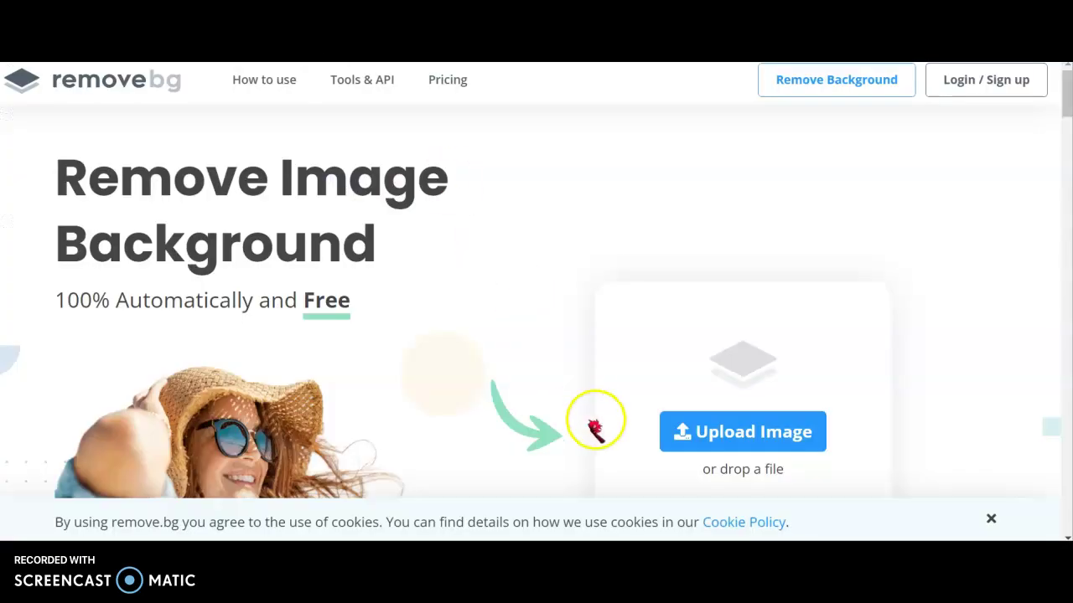
# Upload image 8 of the roofed house to remove.bg for background removal.
pyautogui.click(715, 442)
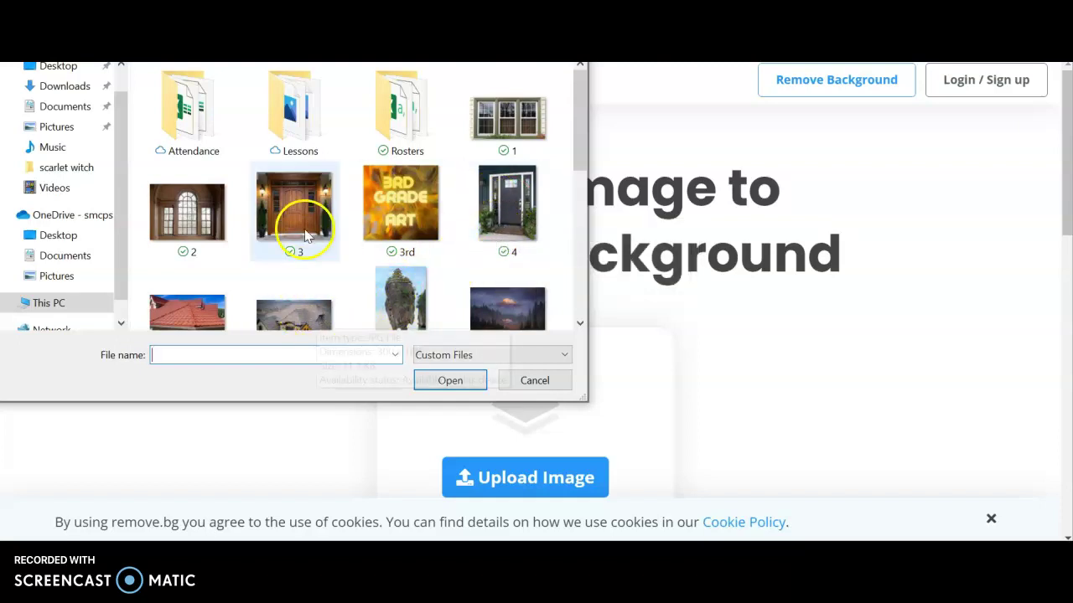
pyautogui.click(301, 322)
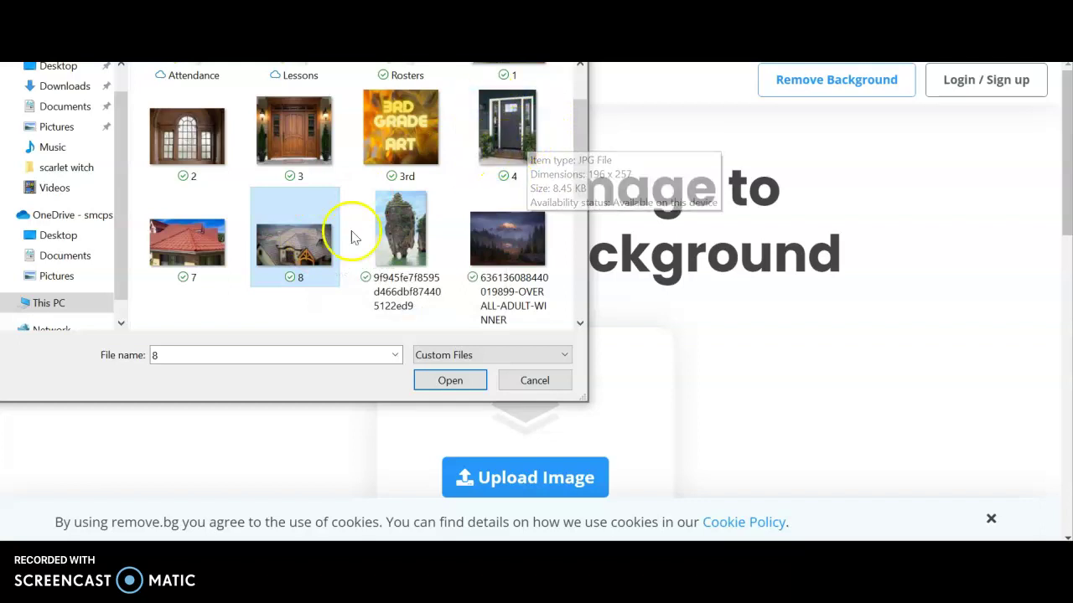
pyautogui.click(466, 383)
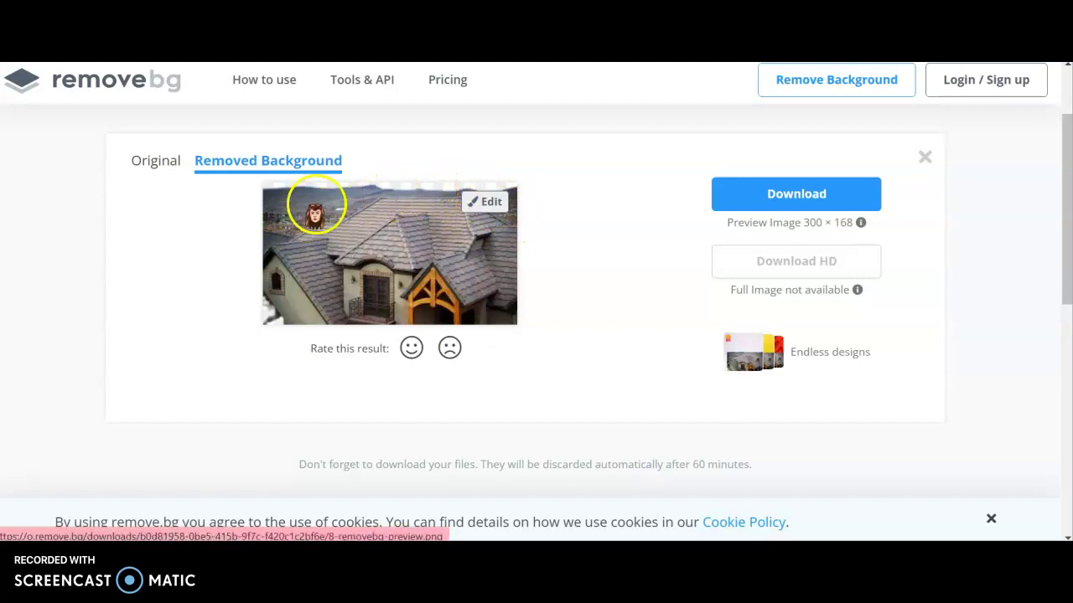
# Open the house roof cutout in remove.bg's editor.
pyautogui.click(483, 205)
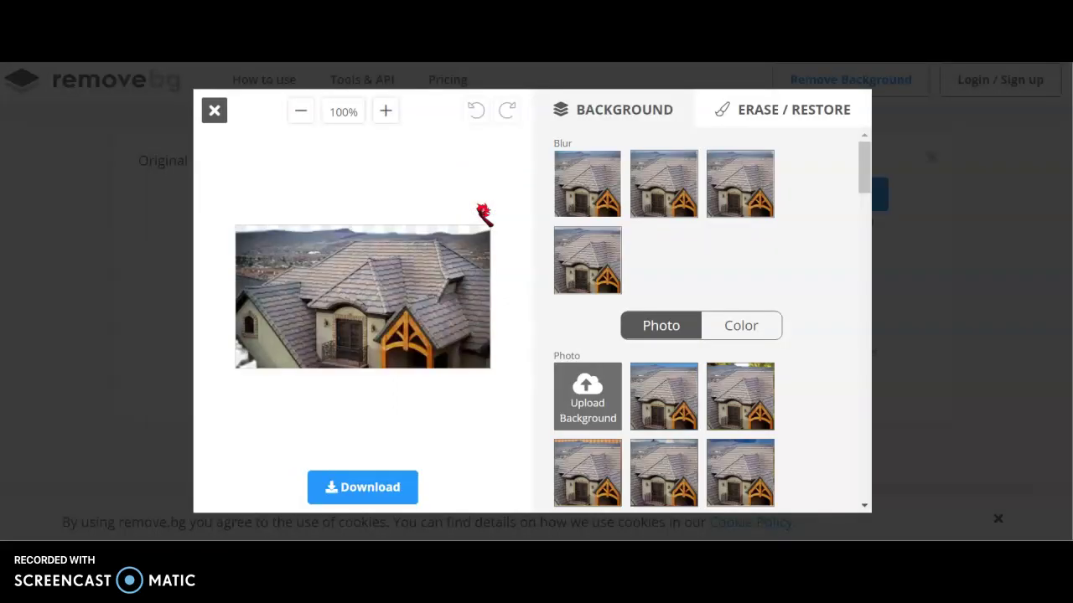
# Use Erase / Restore to erase the grey patch along the roof's top edge.
pyautogui.click(740, 110)
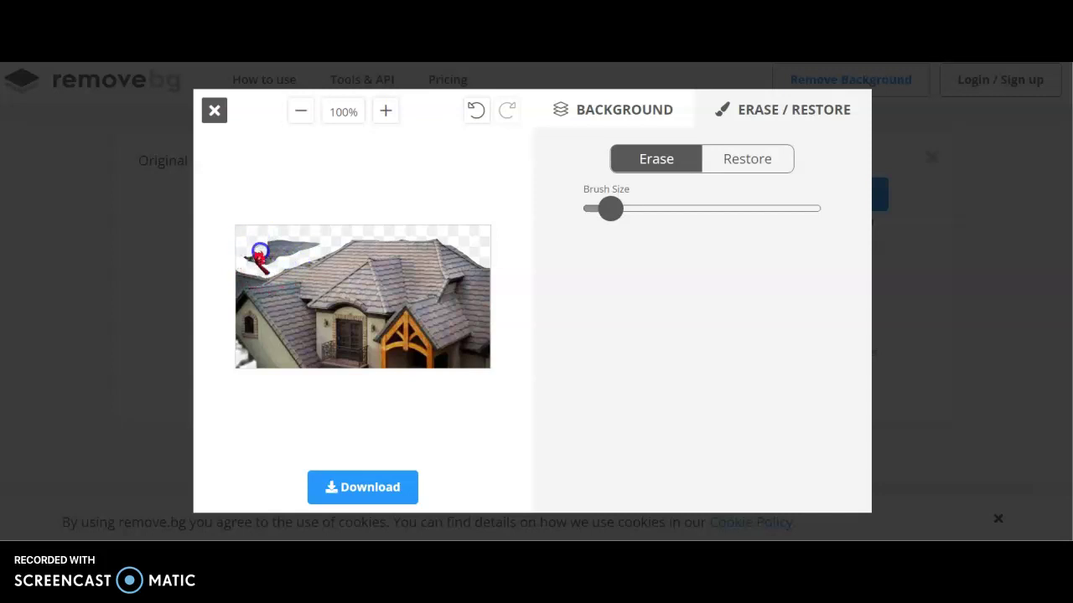
pyautogui.moveTo(277, 253); pyautogui.dragTo(306, 248)
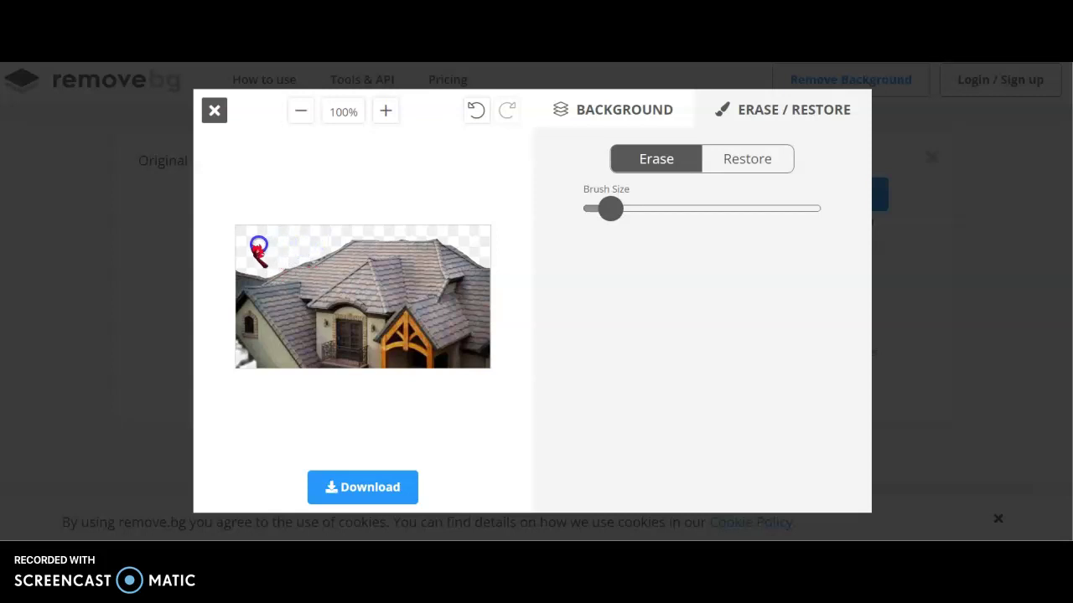
# Download the cutout as 8-removebg-preview.png, then dismiss the download bar and options.
pyautogui.click(375, 488)
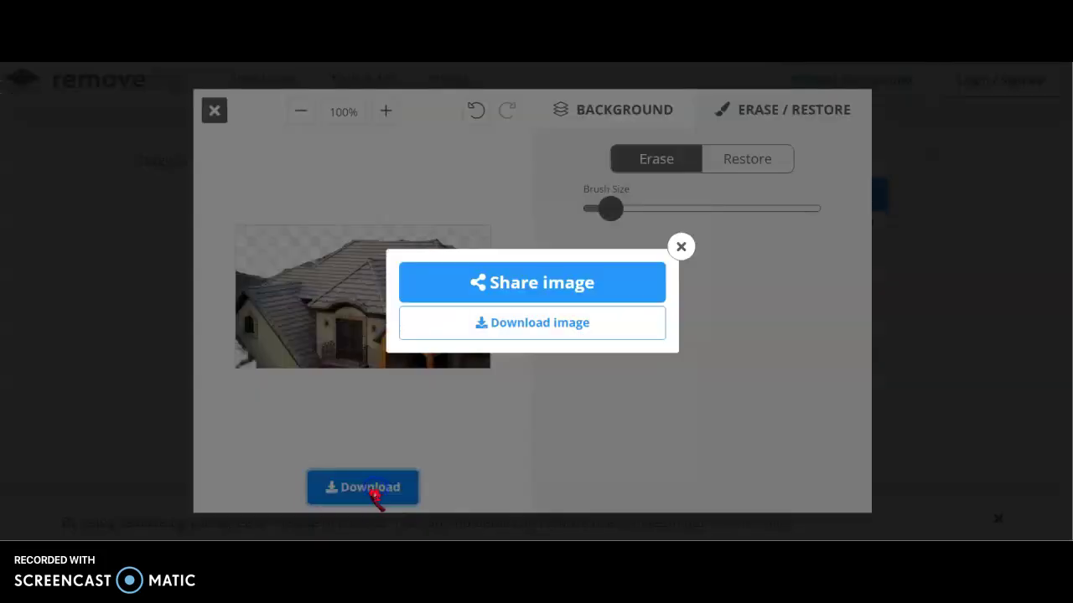
pyautogui.click(586, 328)
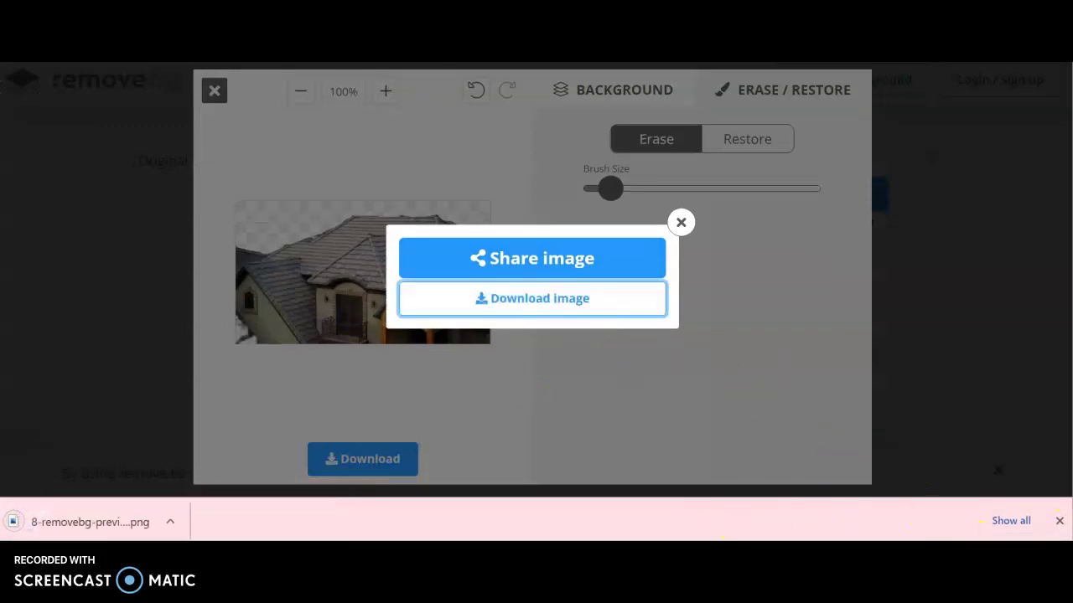
pyautogui.click(1059, 521)
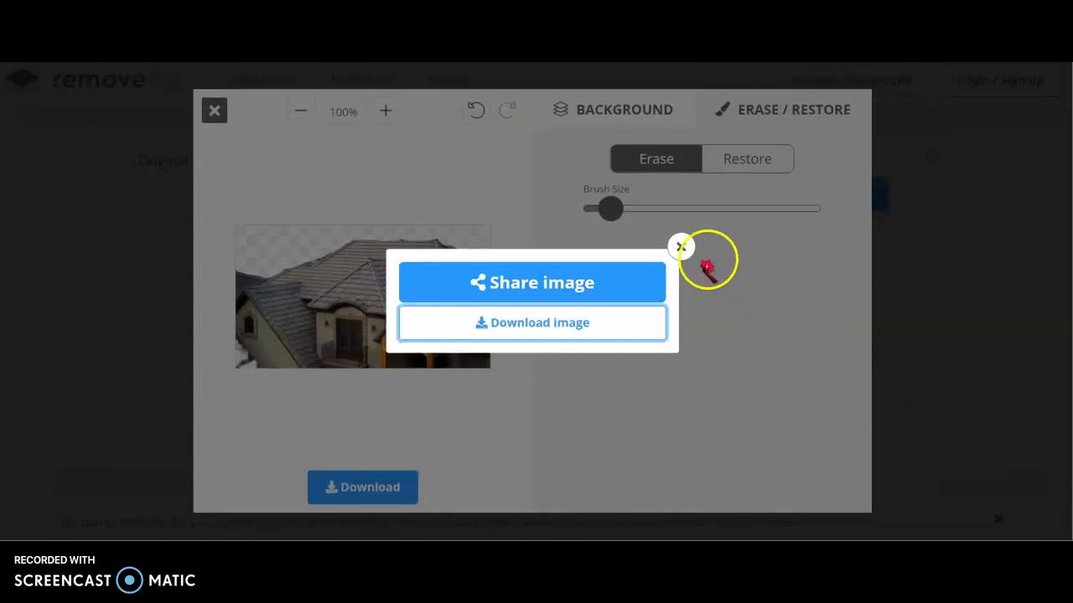
pyautogui.click(680, 243)
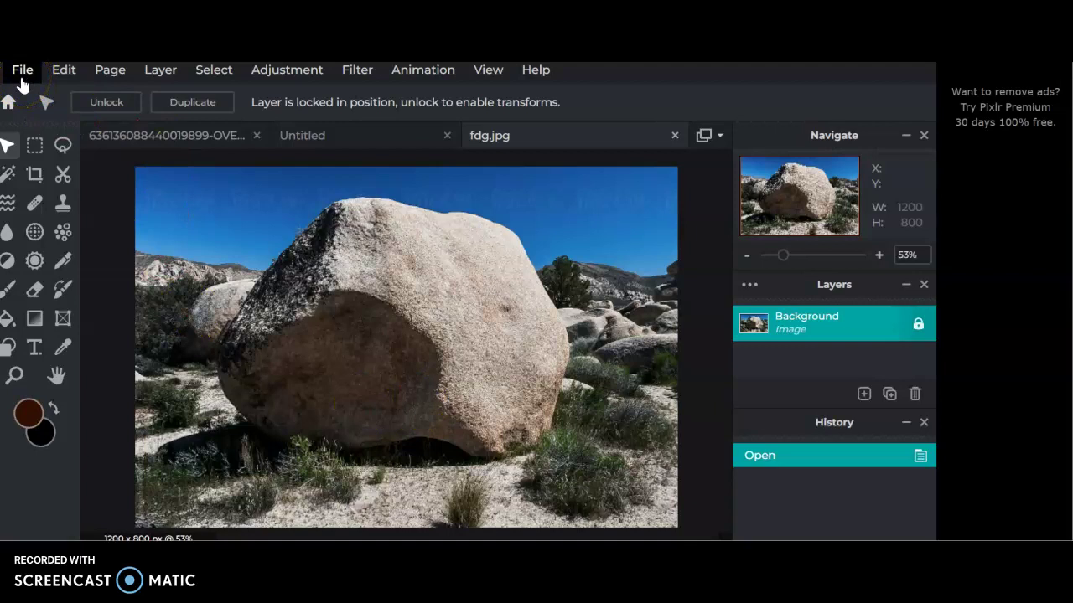
pyautogui.click(22, 72)
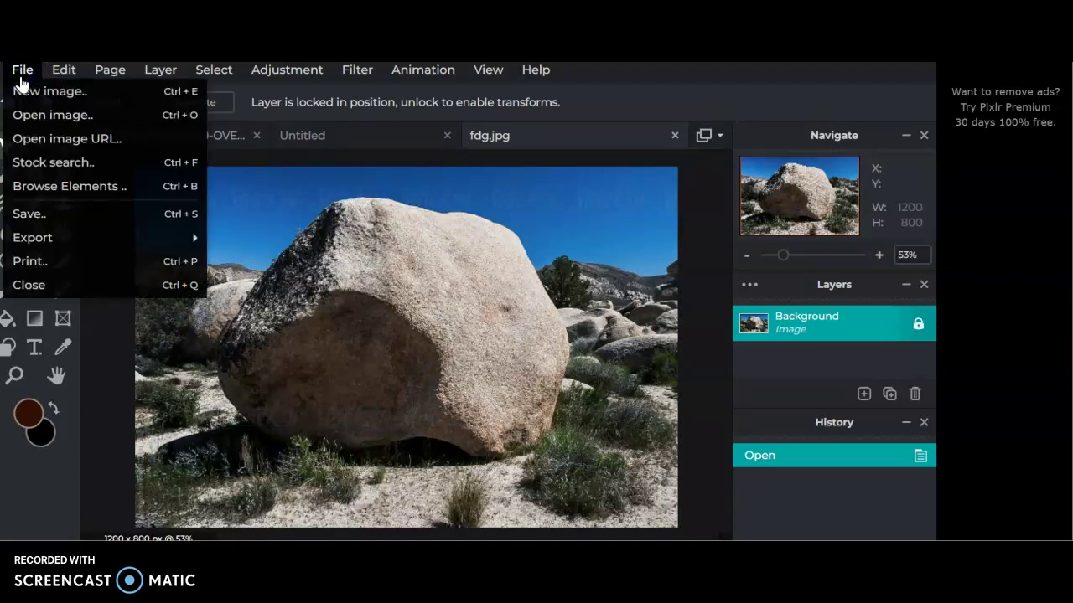
pyautogui.click(806, 399)
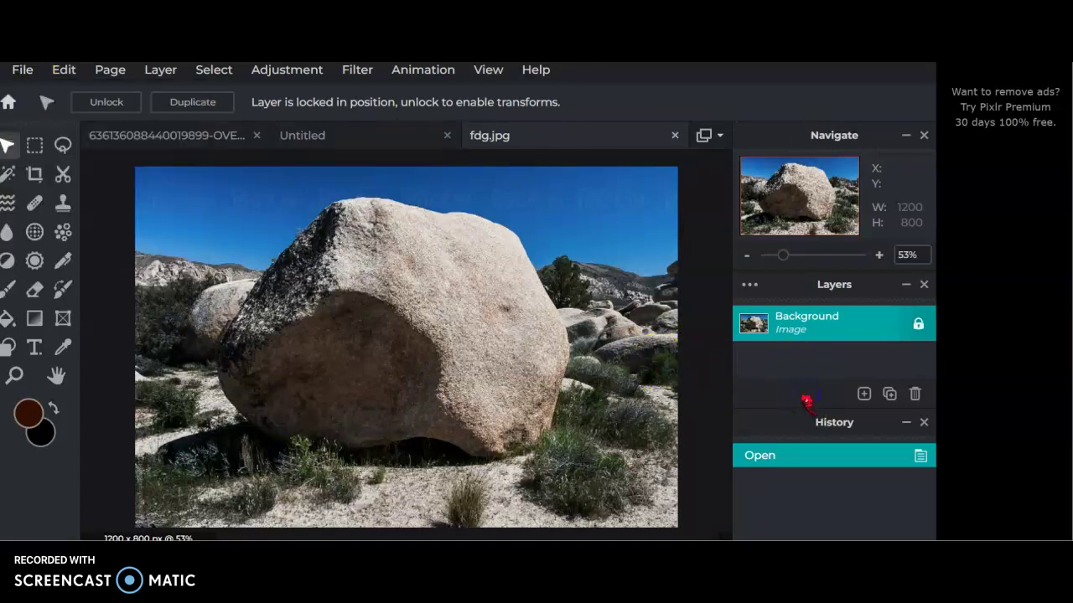
pyautogui.click(864, 393)
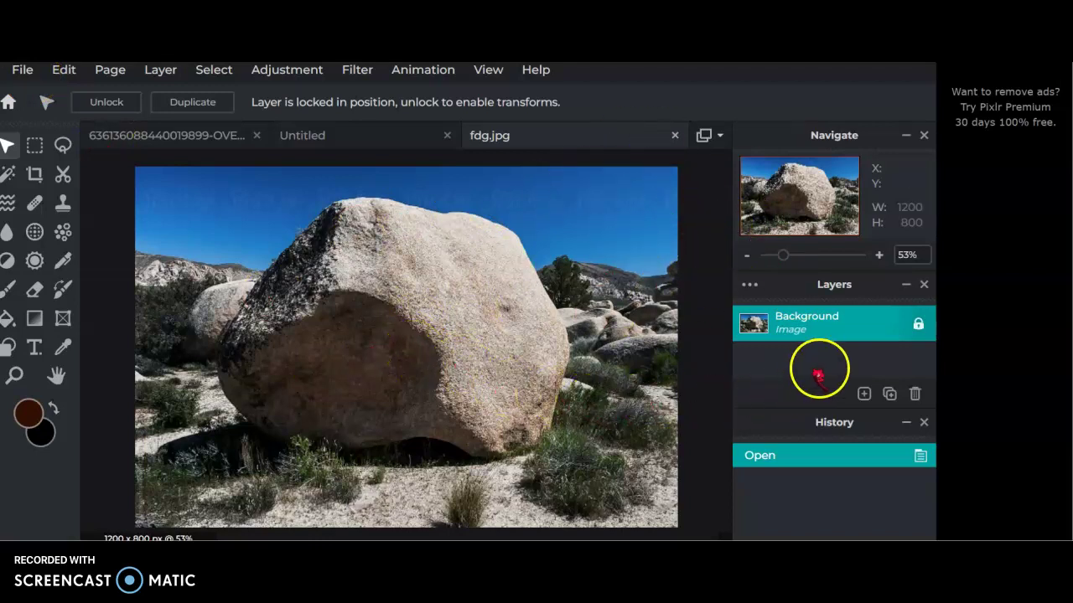
pyautogui.click(863, 394)
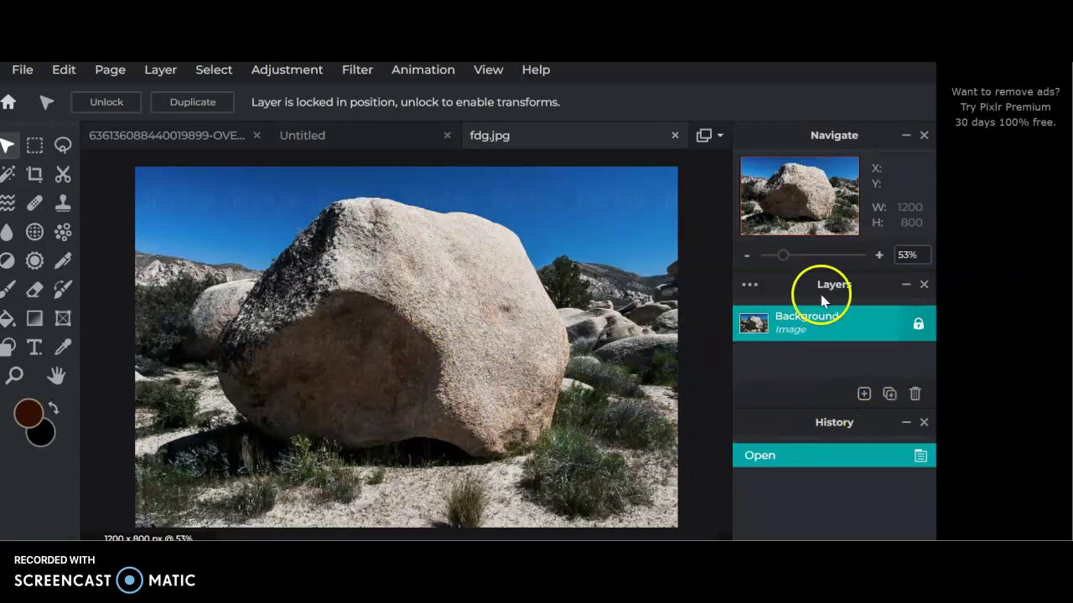
pyautogui.click(865, 395)
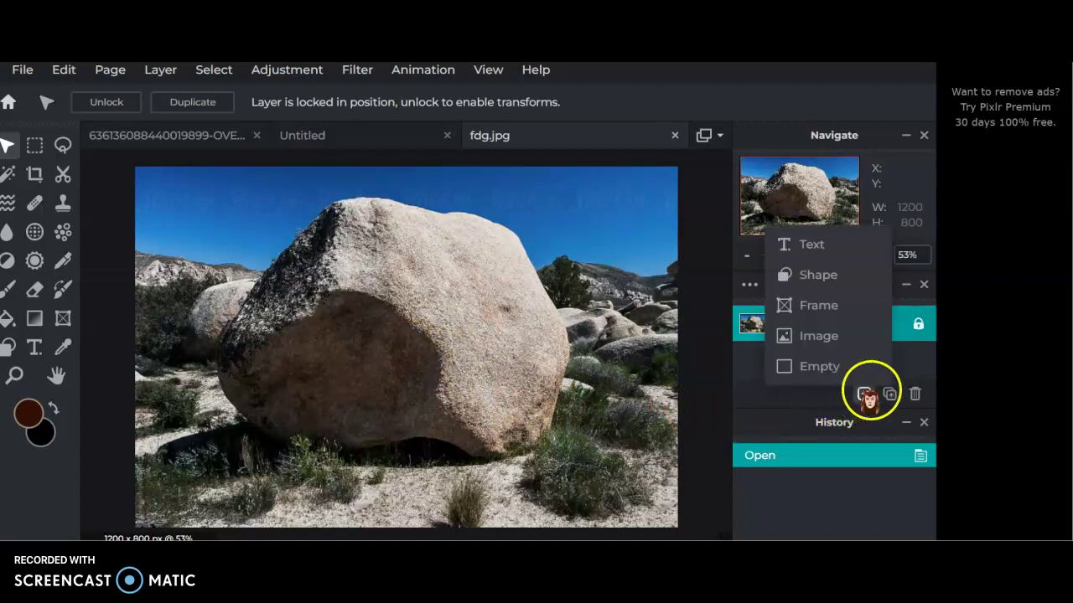
pyautogui.click(828, 342)
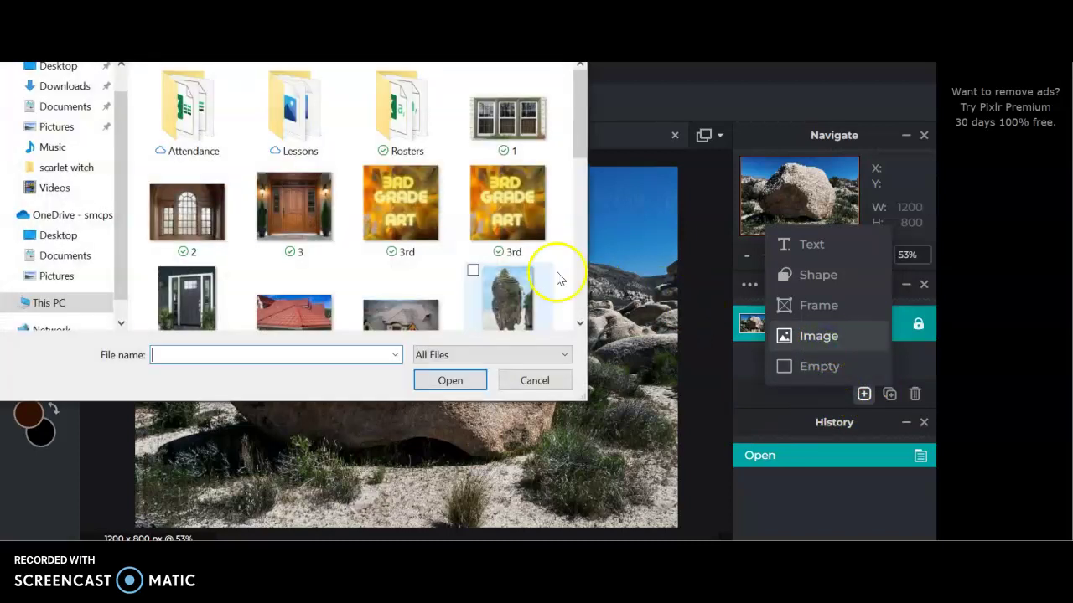
pyautogui.scroll(-5, 466, 269)
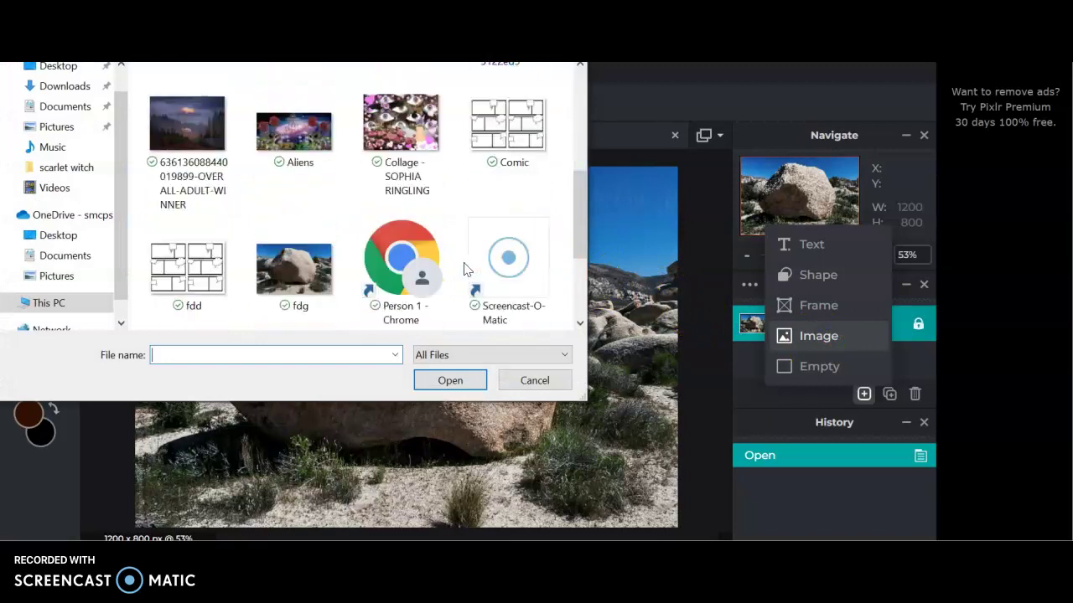
pyautogui.scroll(-3, 467, 269)
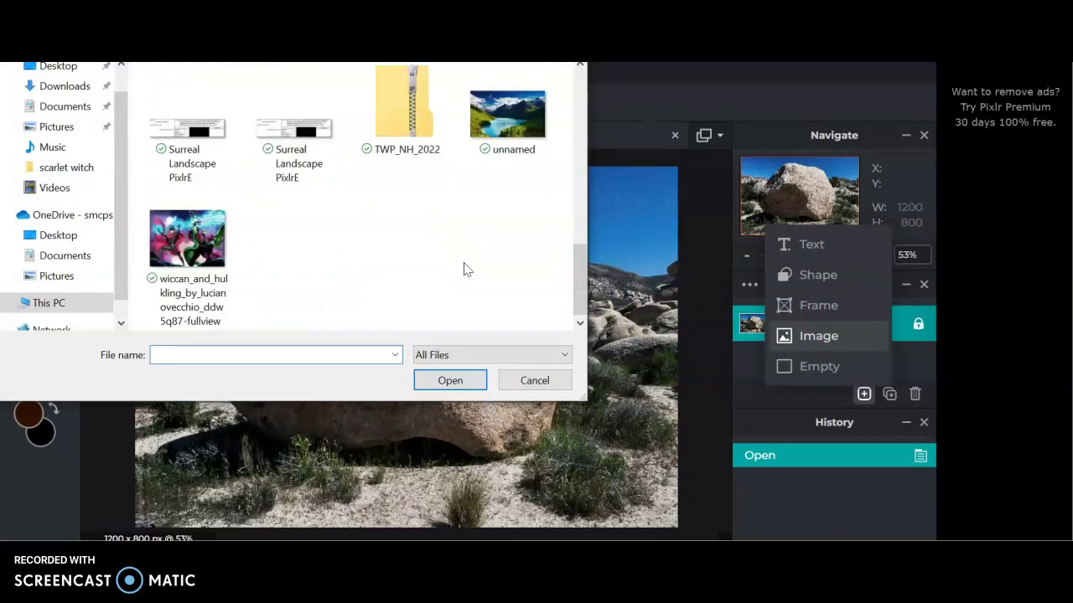
pyautogui.scroll(8, 467, 269)
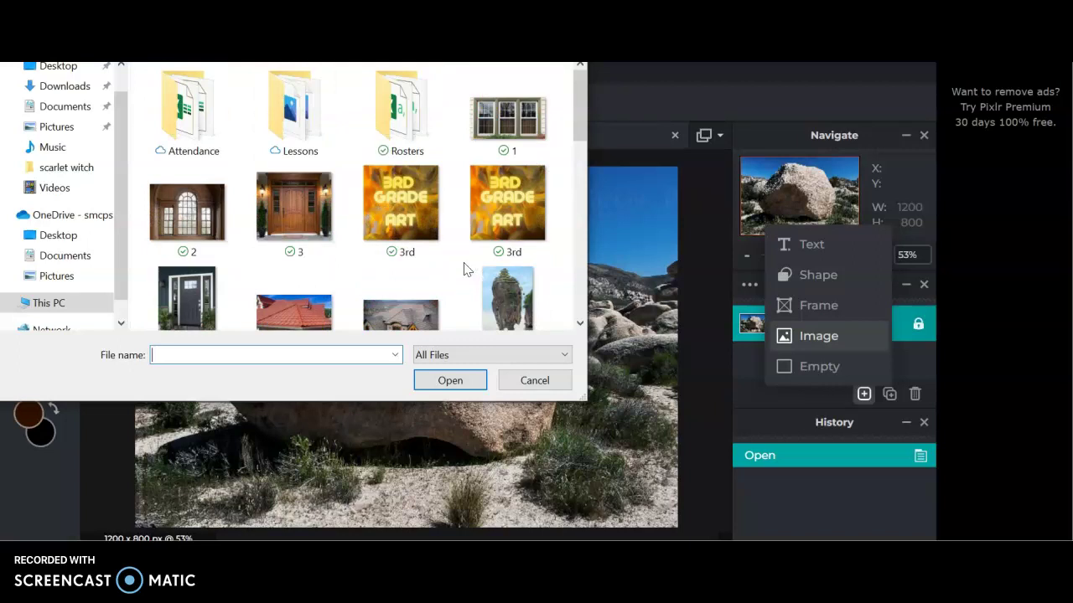
pyautogui.click(524, 380)
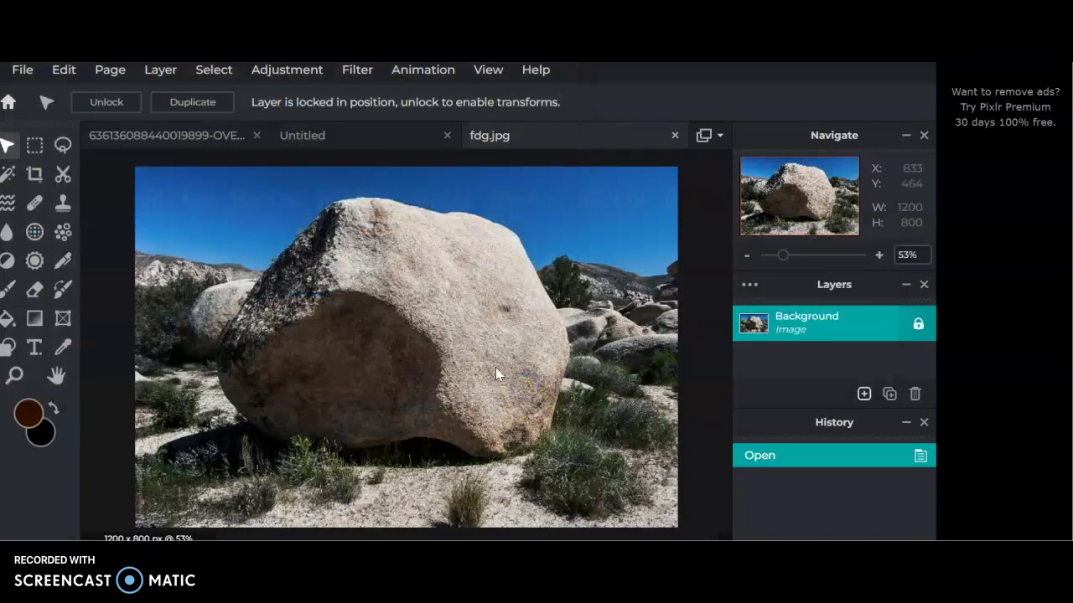
# Show the empty Untitled 1920 × 1080 document with its single Layer 1.
pyautogui.click(228, 144)
pyautogui.click(409, 141)
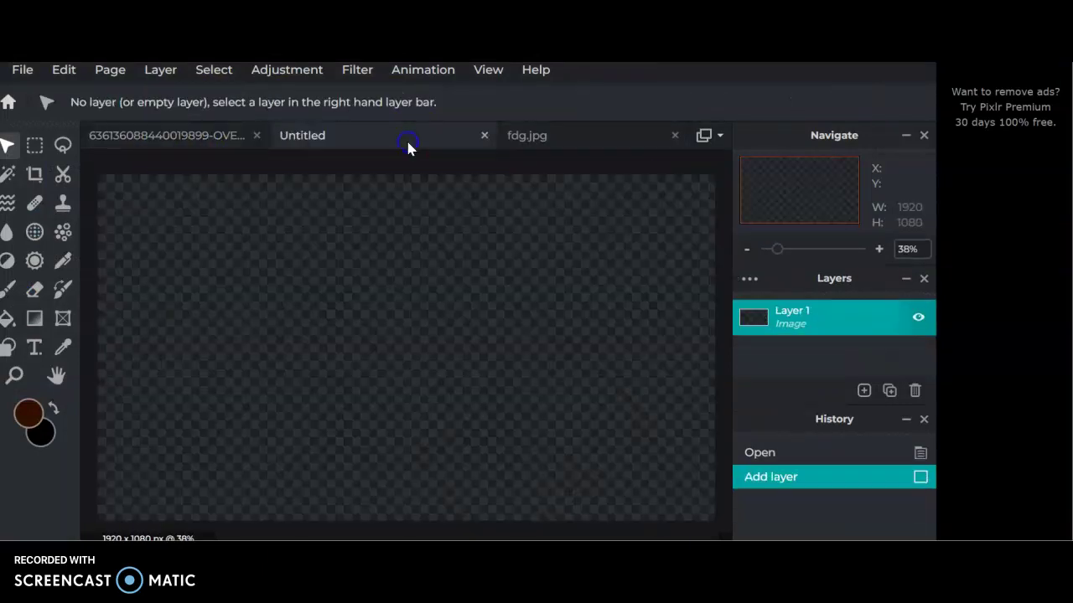
pyautogui.click(715, 138)
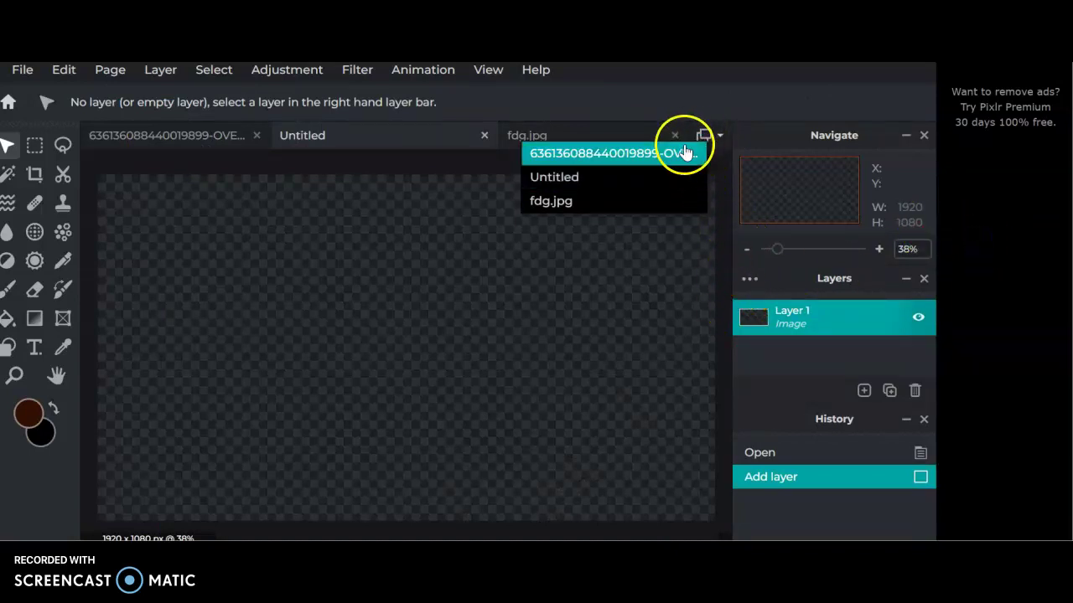
pyautogui.click(495, 278)
pyautogui.click(417, 159)
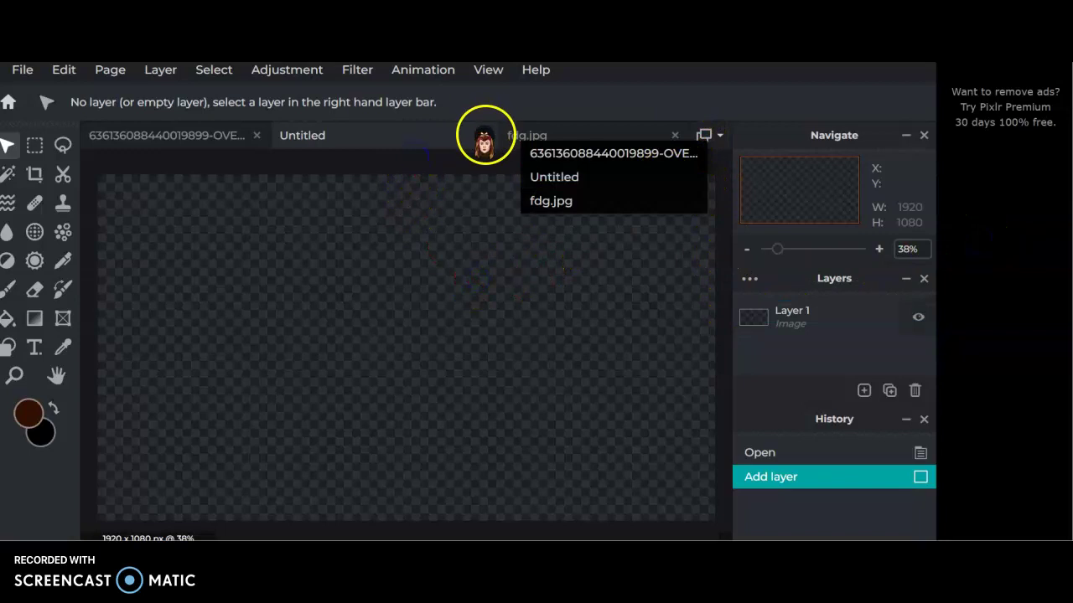
pyautogui.click(720, 137)
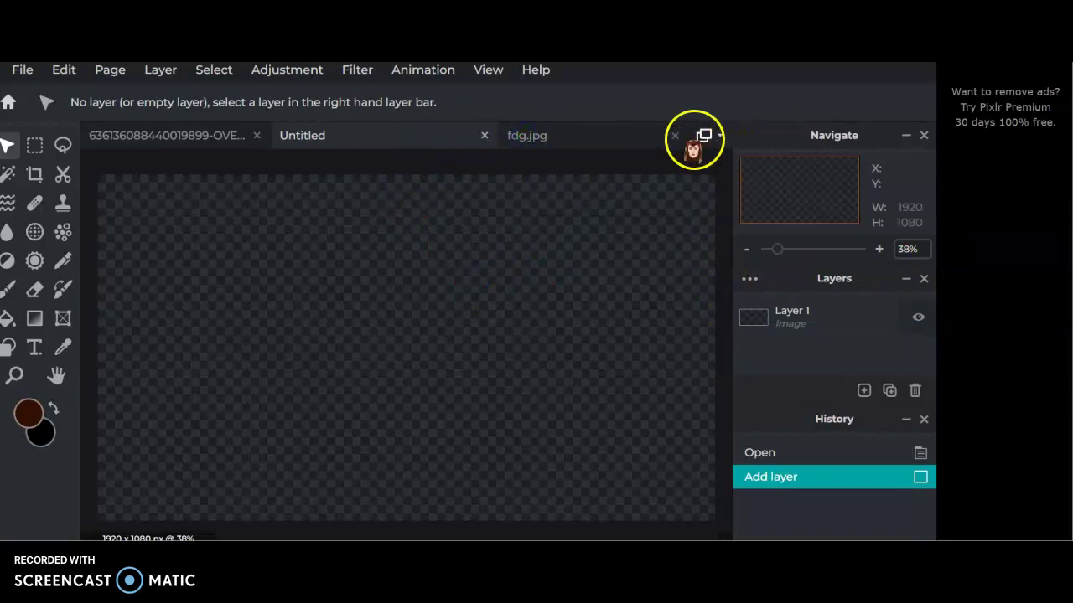
# Return to the 1238531.jpg composite and select the 2-removebg window layer.
pyautogui.click(622, 144)
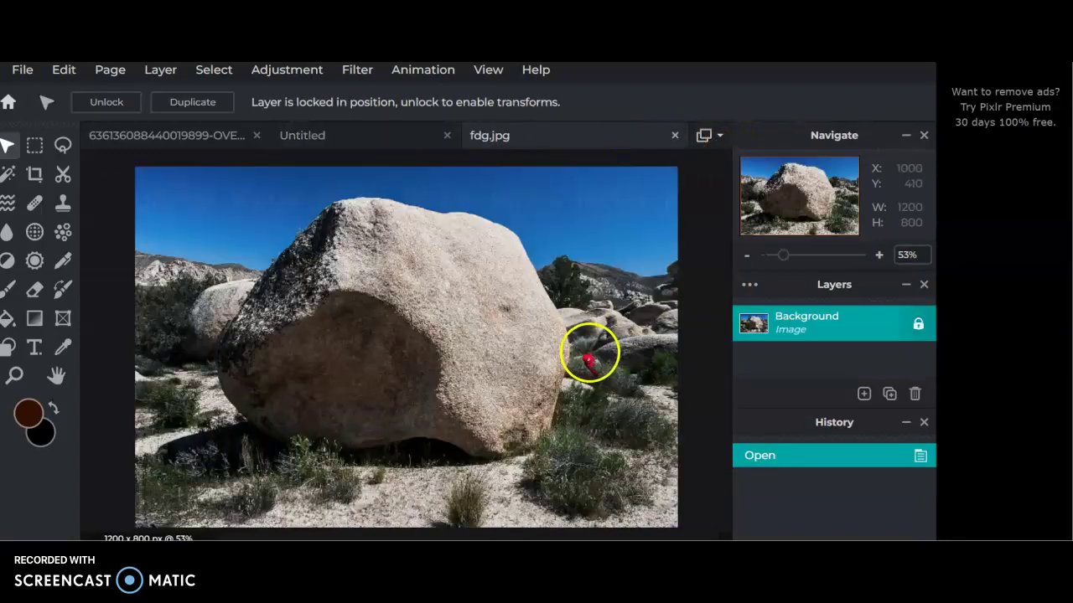
pyautogui.scroll(-2, 589, 359)
pyautogui.scroll(1, 589, 359)
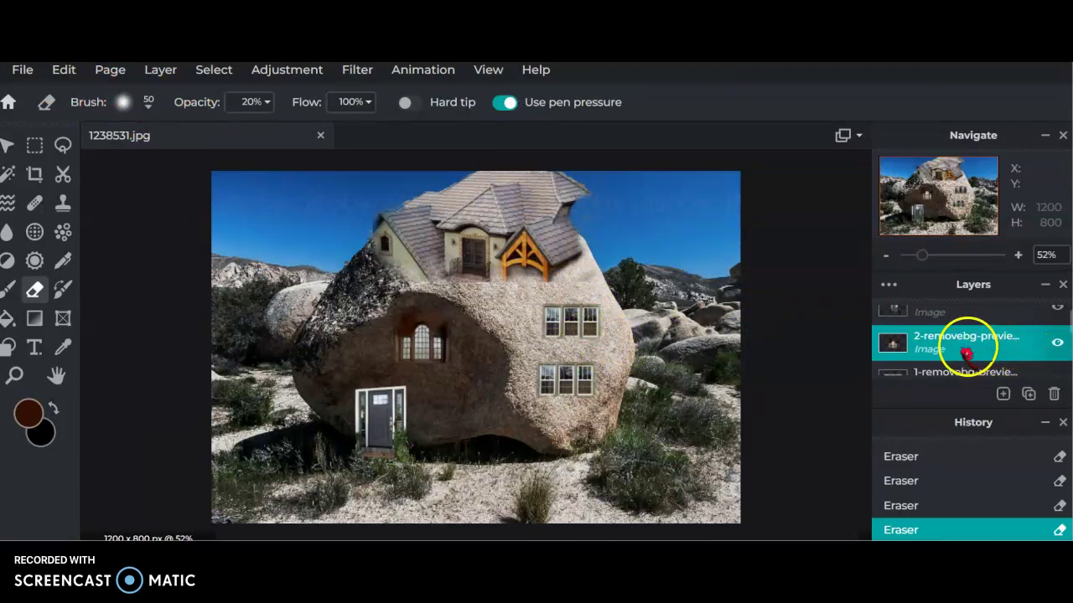
pyautogui.scroll(1, 972, 342)
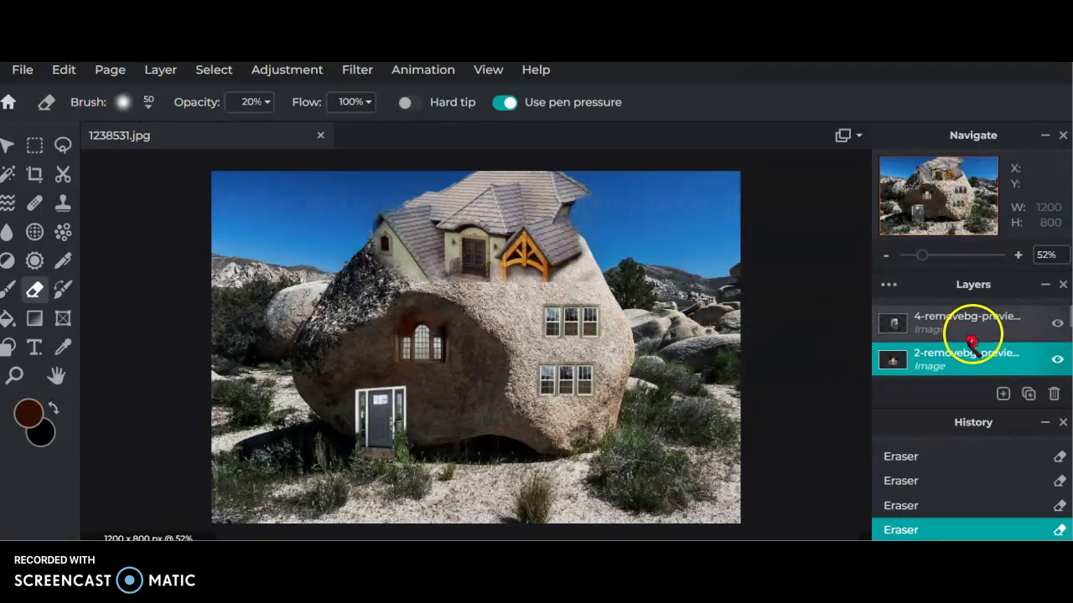
pyautogui.click(967, 329)
pyautogui.scroll(-3, 964, 342)
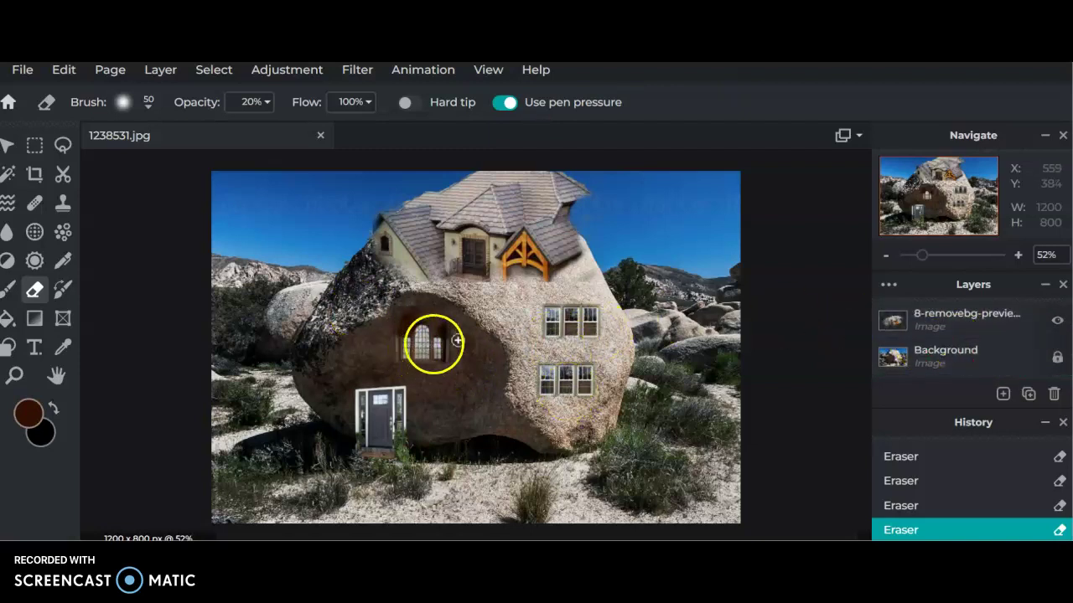
pyautogui.scroll(5, 976, 343)
pyautogui.scroll(2, 976, 343)
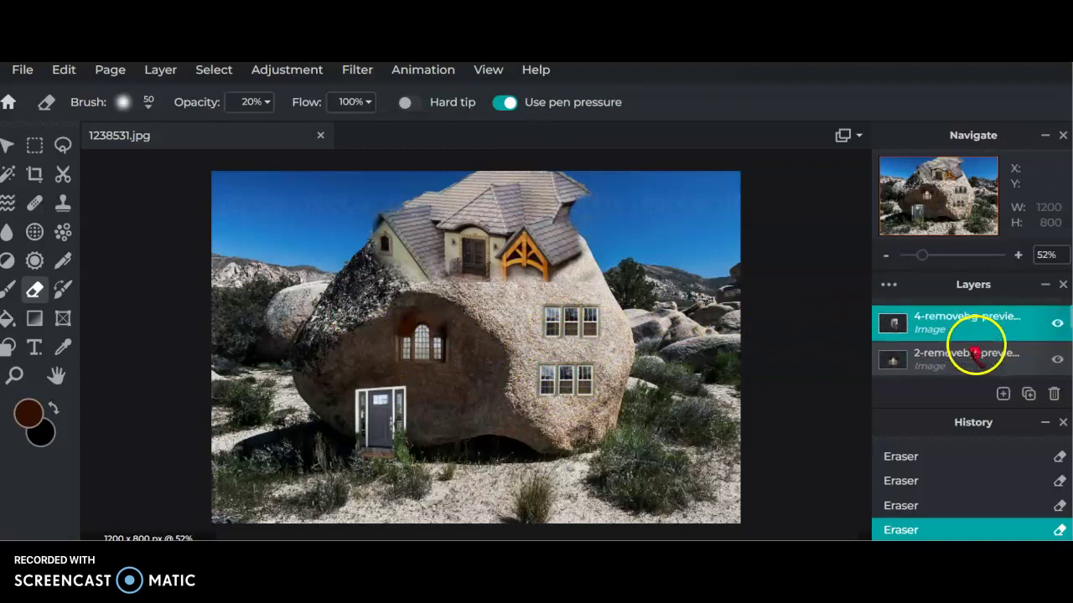
pyautogui.click(965, 359)
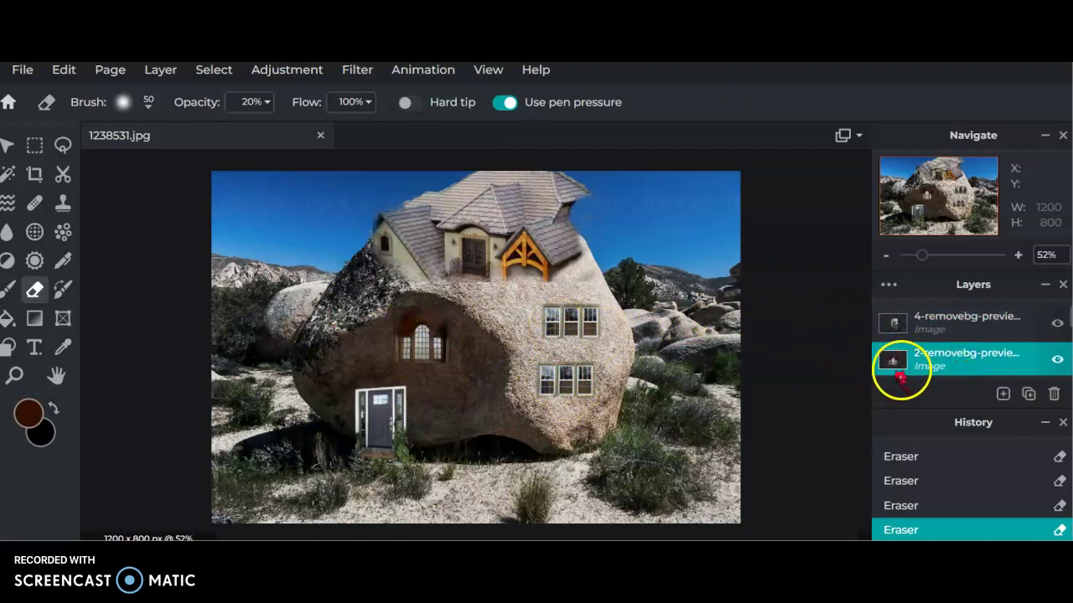
# Duplicate the 2-removebg arched window layer and place the copy below-right of the original.
pyautogui.click(1029, 393)
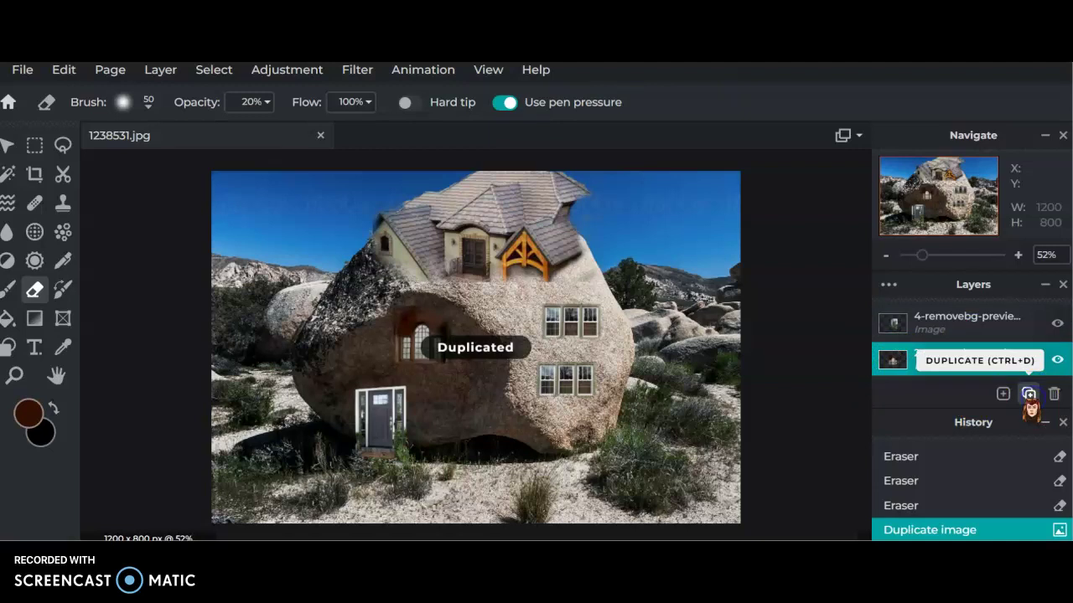
pyautogui.moveTo(423, 344)
pyautogui.mouseDown()
pyautogui.moveTo(461, 363)
pyautogui.moveTo(474, 388)
pyautogui.mouseUp()
pyautogui.click(7, 145)
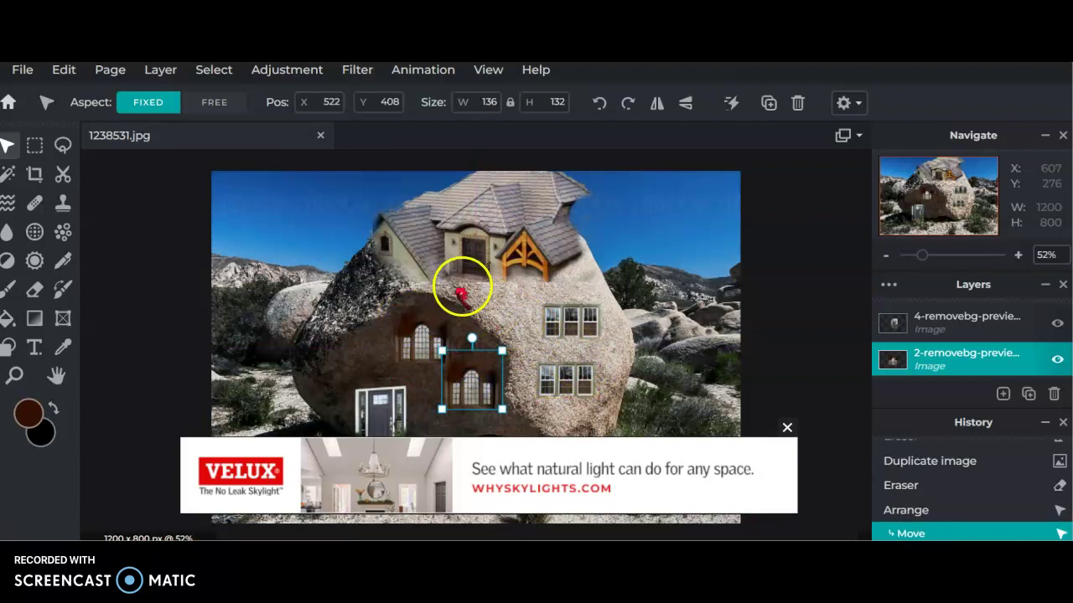
# Zoom to 112% on the roof and erase the house base into the boulder at 20% opacity.
pyautogui.scroll(-1, 390, 226)
pyautogui.scroll(5, 390, 225)
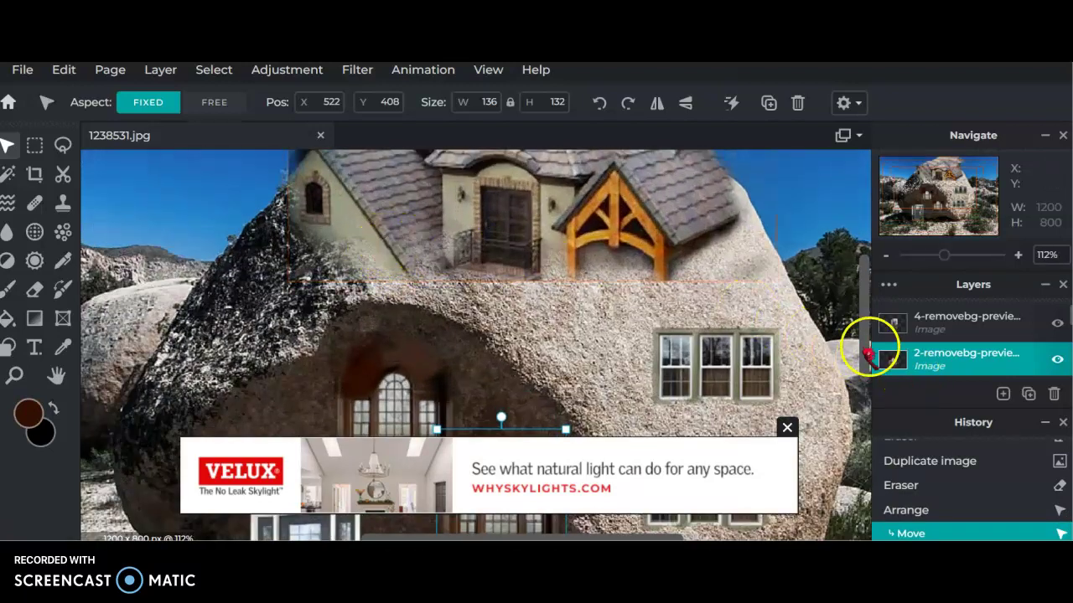
pyautogui.moveTo(869, 352); pyautogui.dragTo(872, 319)
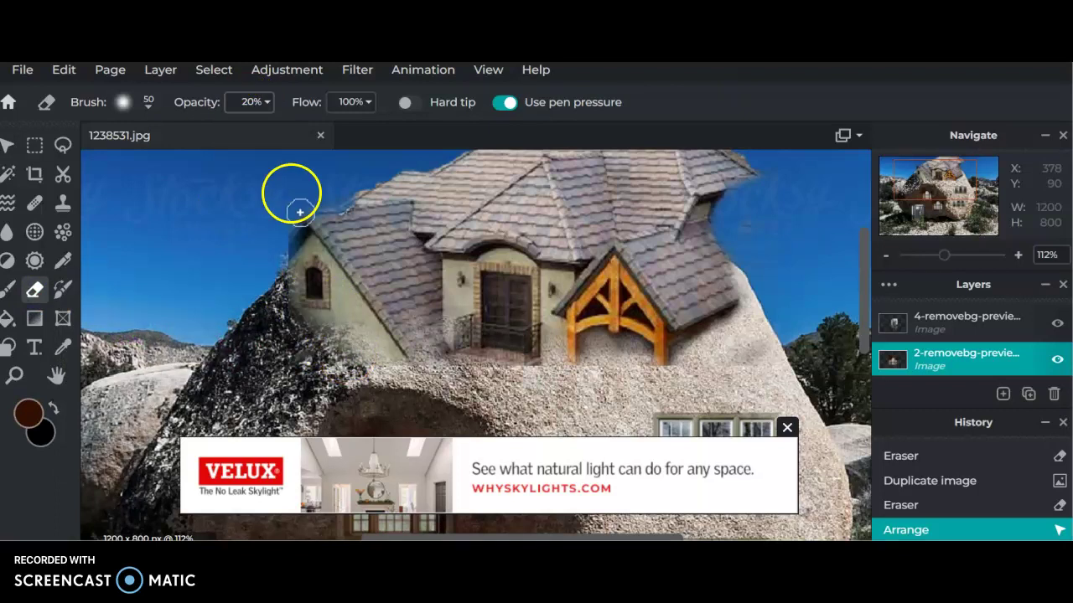
pyautogui.click(331, 350)
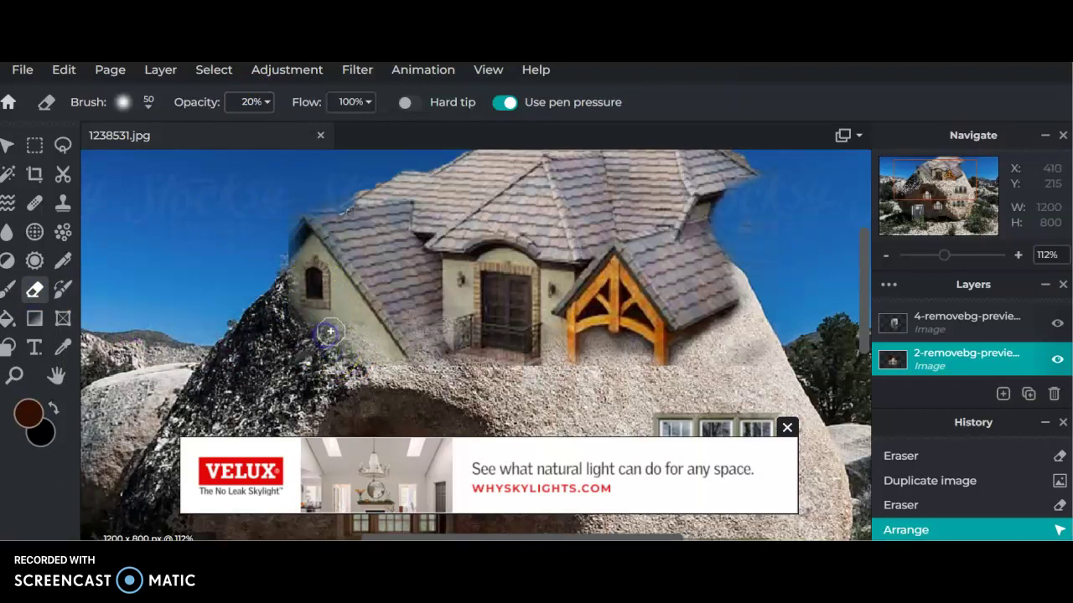
pyautogui.moveTo(330, 332)
pyautogui.mouseDown()
pyautogui.moveTo(352, 326)
pyautogui.moveTo(376, 355)
pyautogui.moveTo(482, 377)
pyautogui.mouseUp()
pyautogui.click(557, 362)
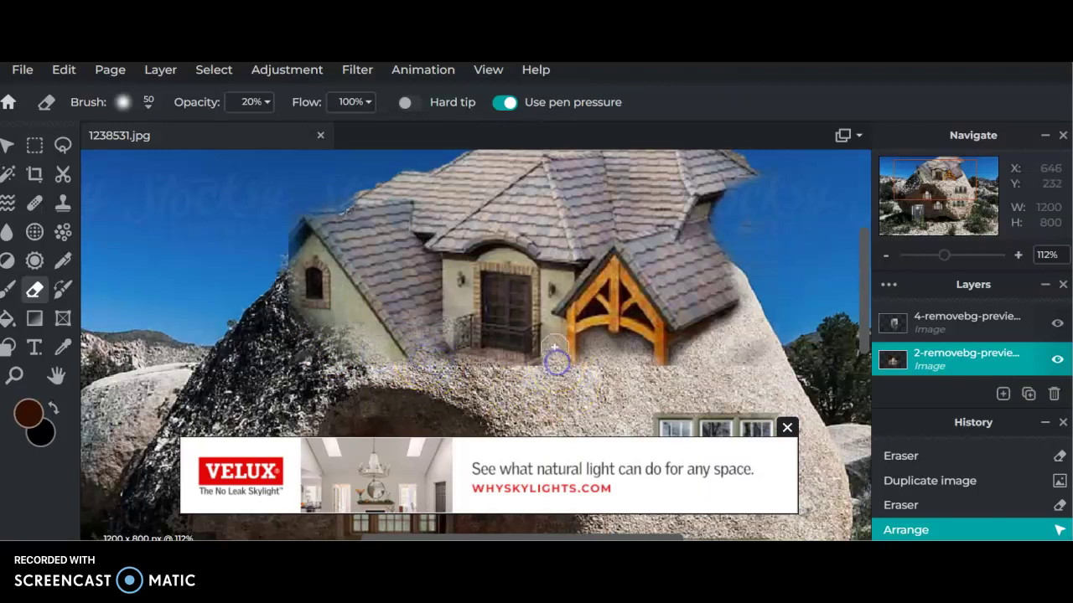
pyautogui.moveTo(556, 362)
pyautogui.mouseDown()
pyautogui.moveTo(555, 343)
pyautogui.moveTo(570, 364)
pyautogui.mouseUp()
pyautogui.click(572, 360)
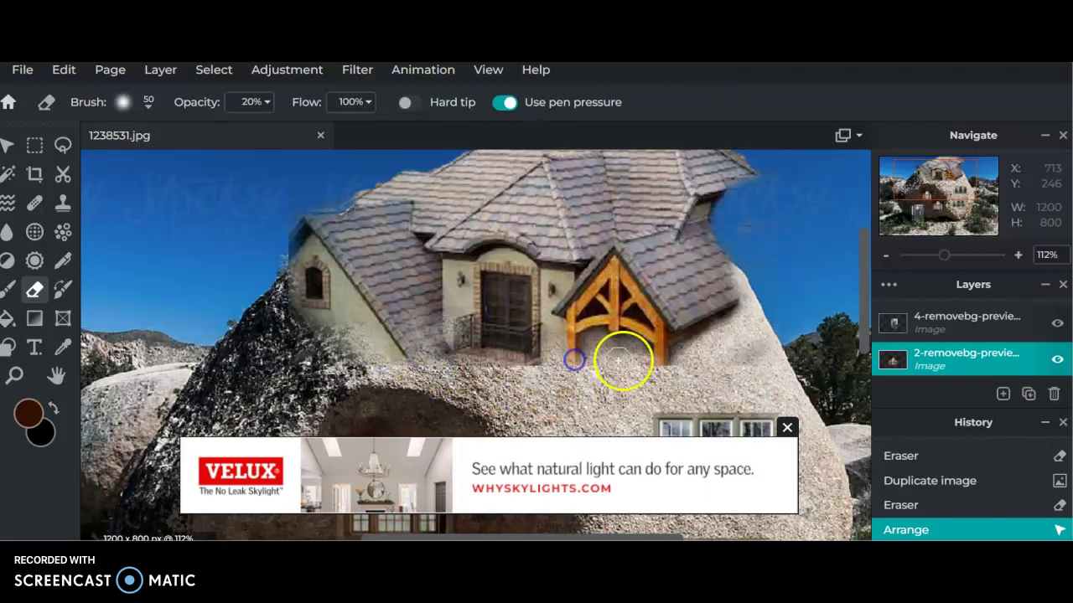
pyautogui.click(974, 358)
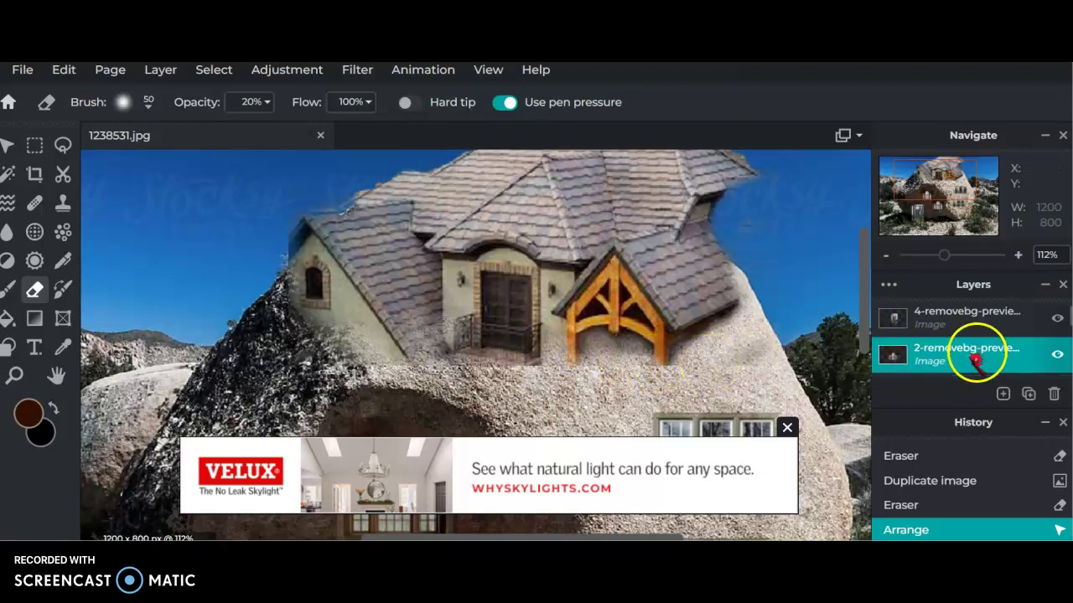
# On the 8-removebg-preview layer, fade the base under the dormer into the rock.
pyautogui.scroll(-3, 974, 358)
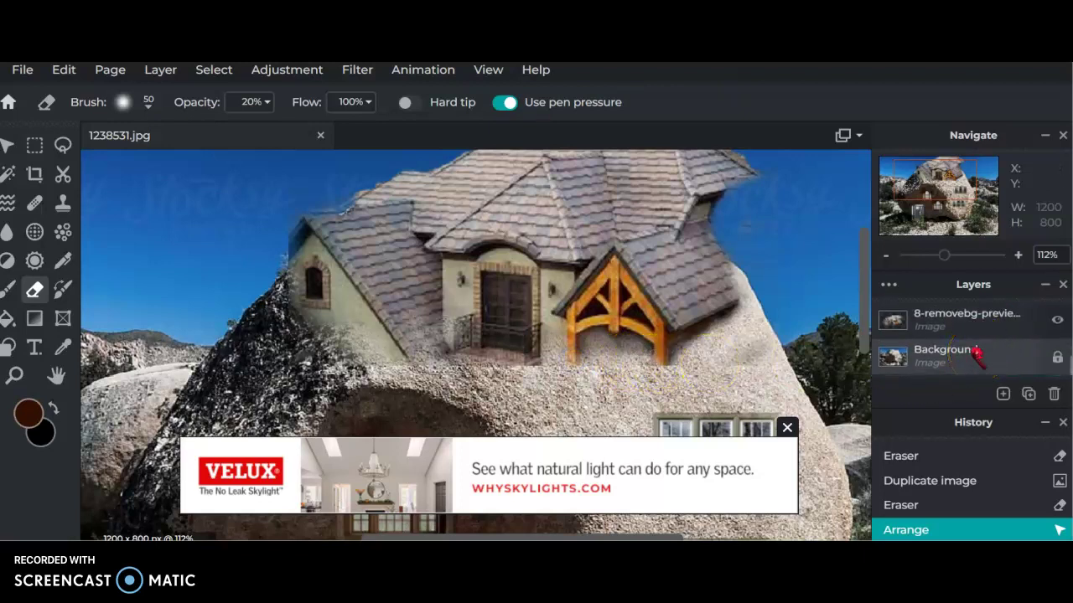
pyautogui.click(972, 319)
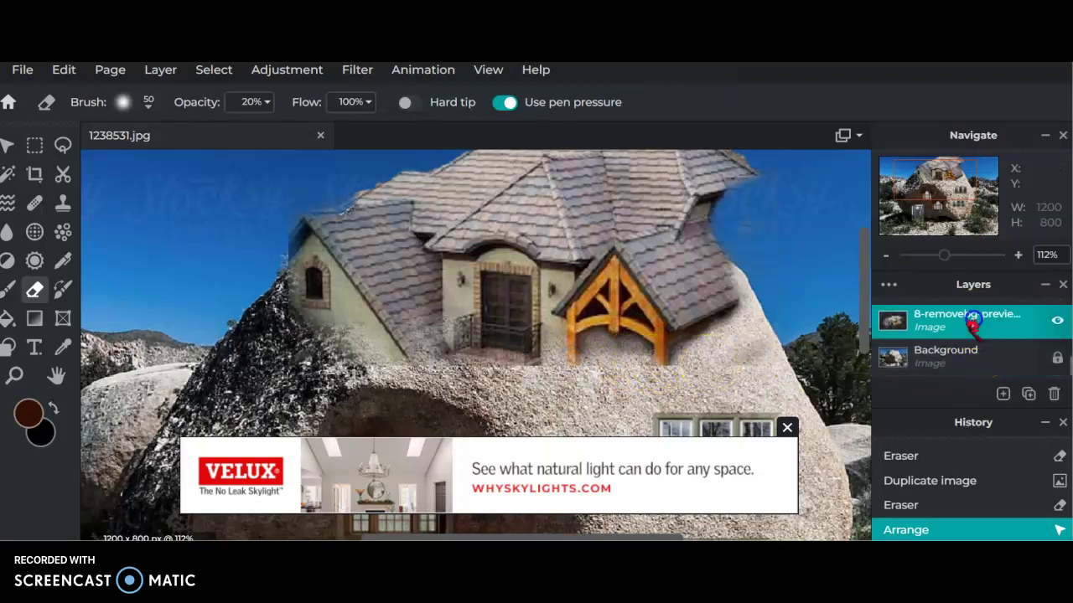
pyautogui.click(667, 363)
pyautogui.click(662, 365)
pyautogui.click(666, 367)
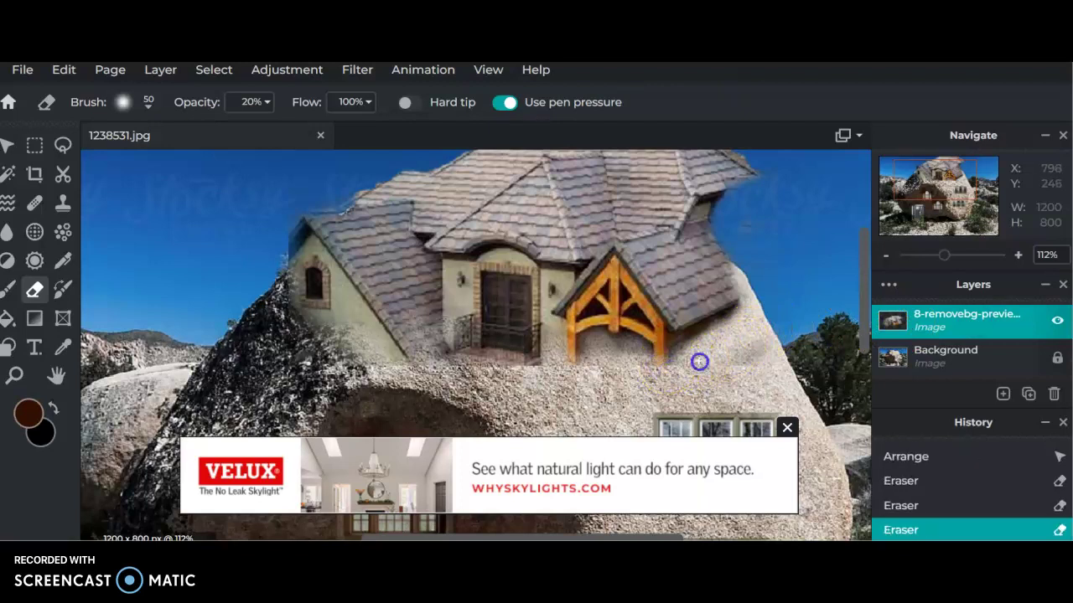
pyautogui.click(700, 361)
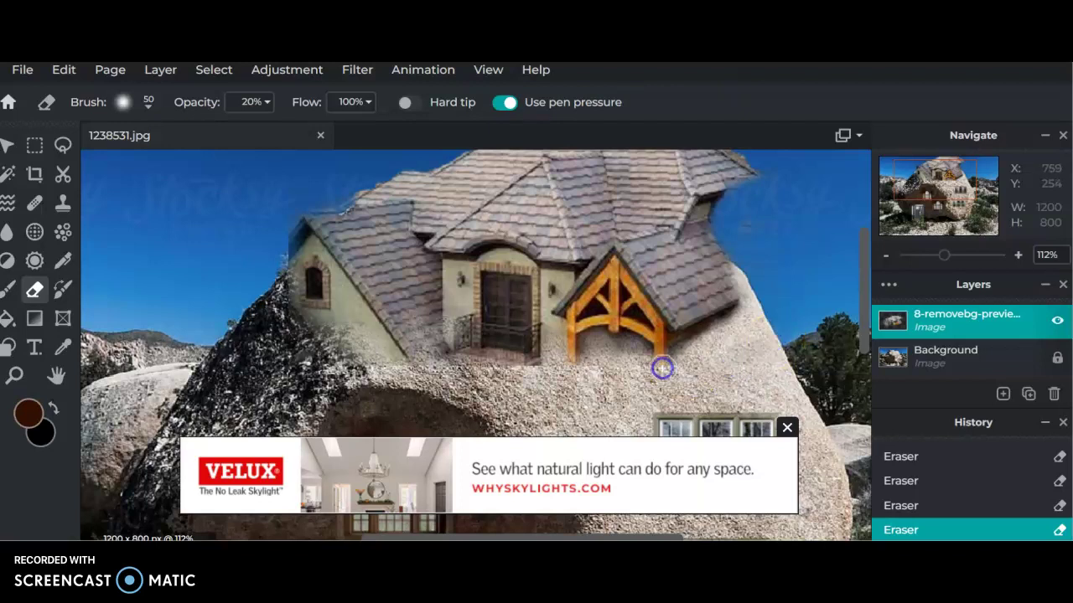
pyautogui.moveTo(675, 365); pyautogui.dragTo(543, 369)
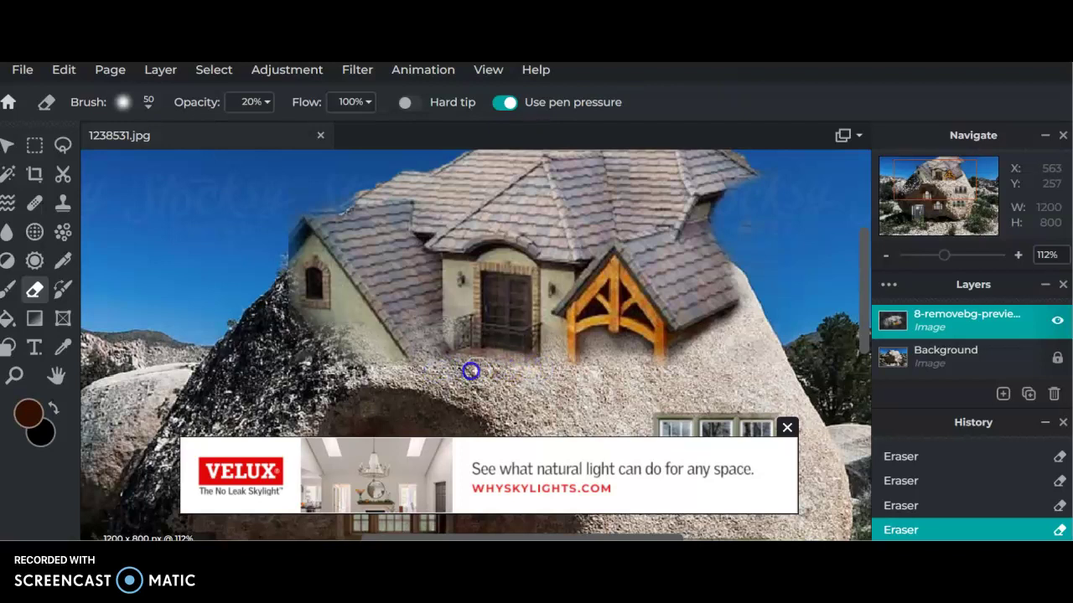
# Soften the remaining house base and the left roof edge into the rock and sky.
pyautogui.click(543, 382)
pyautogui.moveTo(459, 418)
pyautogui.mouseDown()
pyautogui.moveTo(371, 392)
pyautogui.moveTo(378, 367)
pyautogui.moveTo(398, 369)
pyautogui.mouseUp()
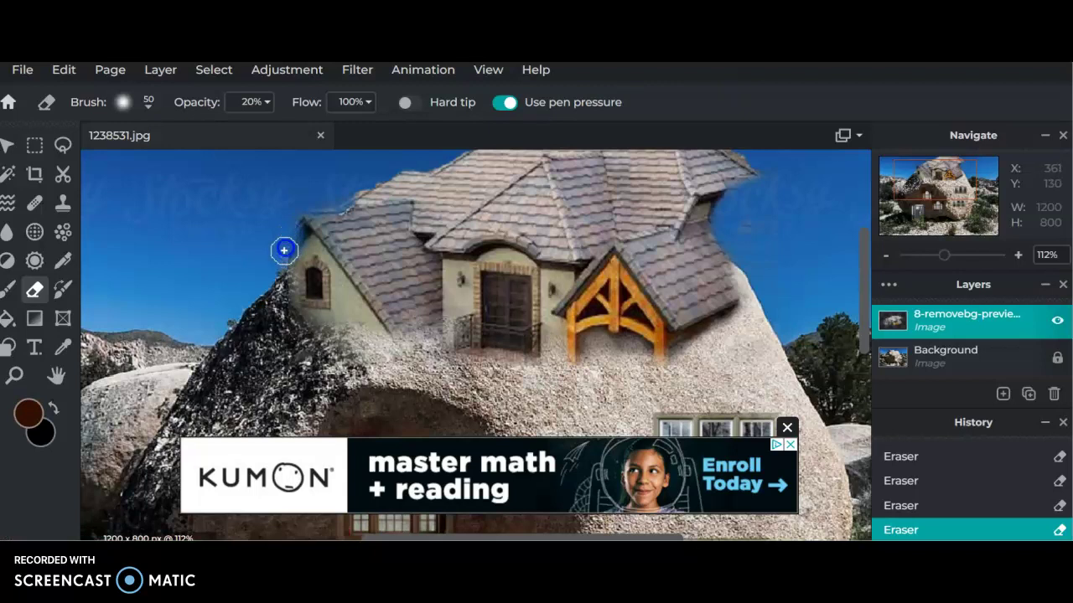
pyautogui.moveTo(284, 256)
pyautogui.mouseDown()
pyautogui.moveTo(317, 220)
pyautogui.moveTo(271, 265)
pyautogui.mouseUp()
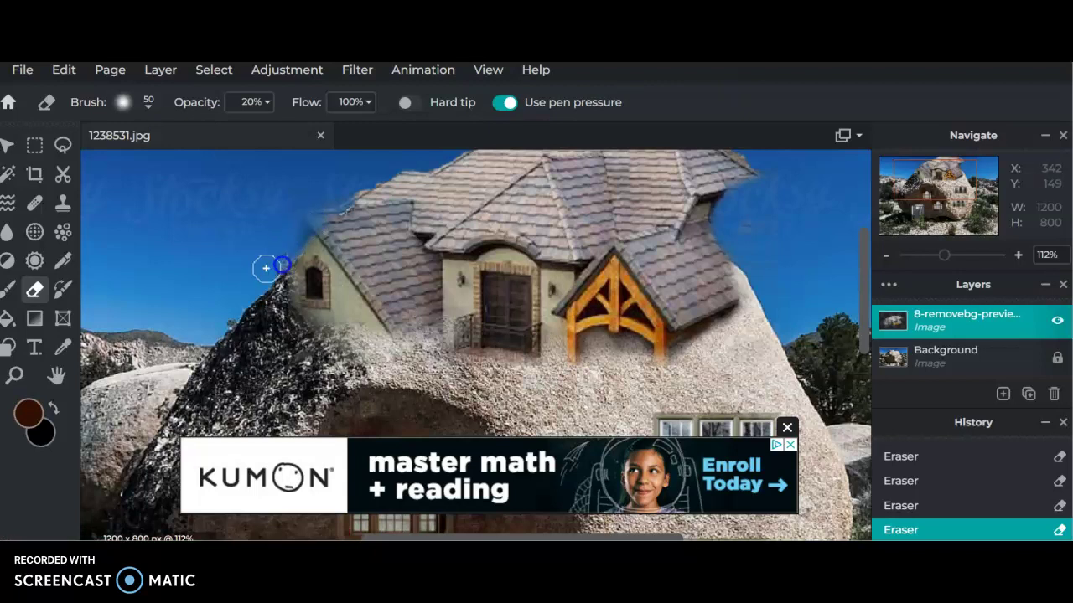
# At 53% zoom with the ad closed, soft-erase around the front door, right windows, rock edge and reddish marks.
pyautogui.scroll(-3, 823, 352)
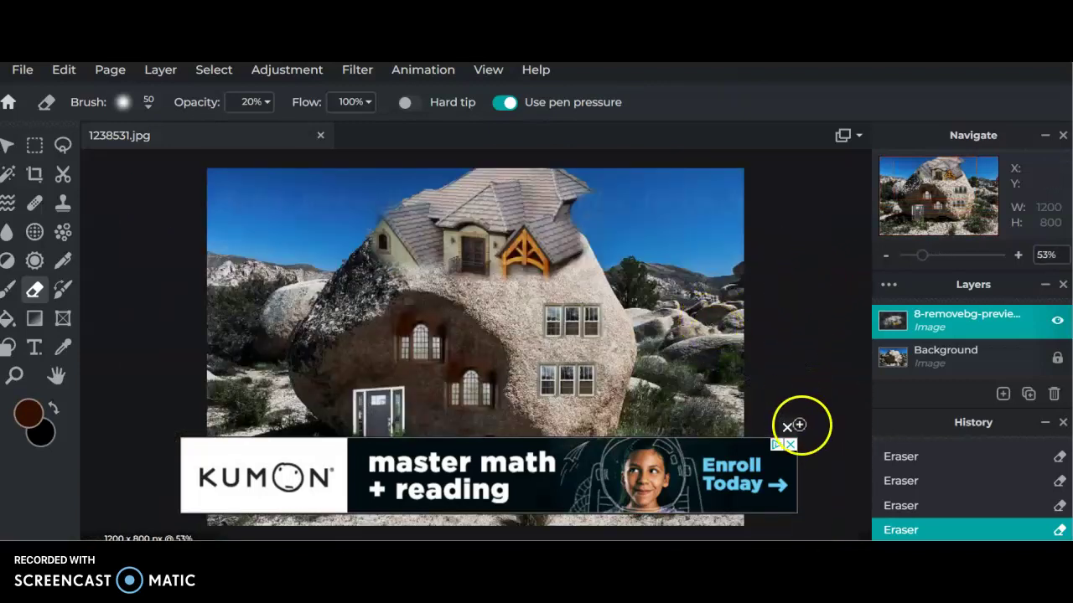
pyautogui.click(787, 428)
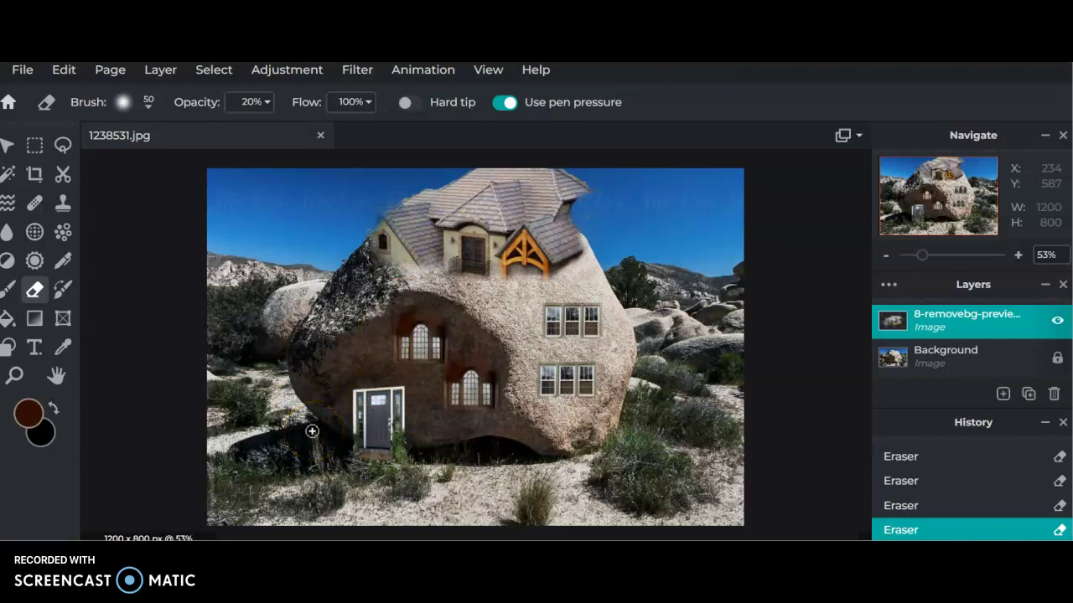
pyautogui.moveTo(387, 465)
pyautogui.mouseDown()
pyautogui.moveTo(421, 478)
pyautogui.moveTo(379, 424)
pyautogui.mouseUp()
pyautogui.moveTo(379, 423)
pyautogui.mouseDown()
pyautogui.moveTo(403, 391)
pyautogui.moveTo(560, 315)
pyautogui.moveTo(582, 413)
pyautogui.moveTo(622, 381)
pyautogui.moveTo(612, 311)
pyautogui.moveTo(519, 305)
pyautogui.moveTo(636, 319)
pyautogui.moveTo(580, 329)
pyautogui.moveTo(550, 318)
pyautogui.moveTo(594, 299)
pyautogui.moveTo(600, 343)
pyautogui.moveTo(508, 333)
pyautogui.moveTo(519, 256)
pyautogui.moveTo(560, 263)
pyautogui.moveTo(486, 376)
pyautogui.moveTo(405, 408)
pyautogui.moveTo(391, 378)
pyautogui.moveTo(349, 378)
pyautogui.moveTo(346, 431)
pyautogui.moveTo(352, 392)
pyautogui.moveTo(410, 394)
pyautogui.moveTo(403, 432)
pyautogui.mouseUp()
pyautogui.moveTo(404, 433)
pyautogui.mouseDown()
pyautogui.moveTo(479, 429)
pyautogui.moveTo(248, 148)
pyautogui.mouseUp()
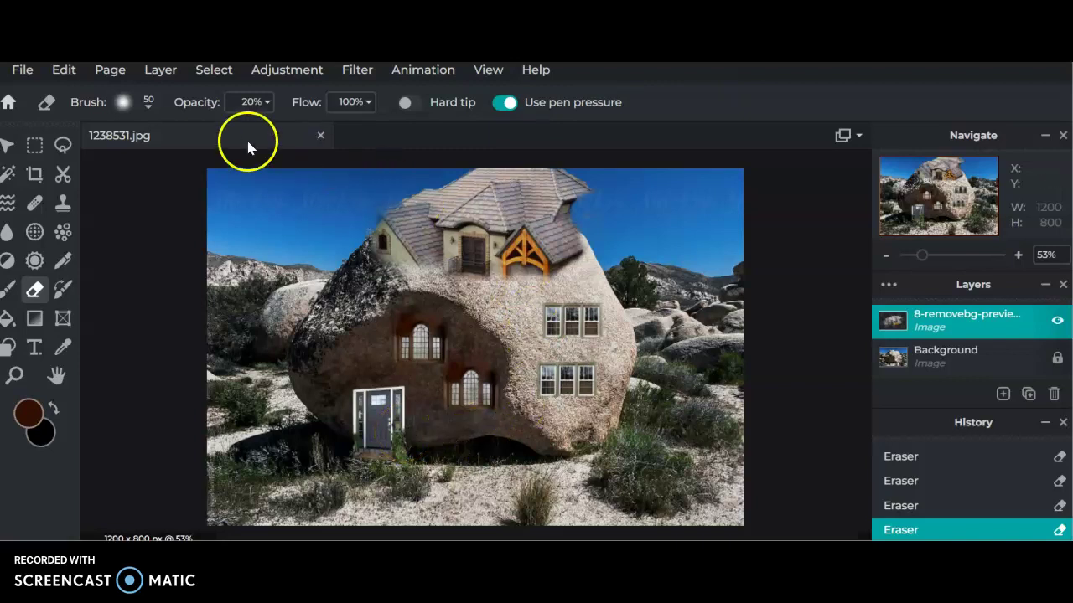
pyautogui.moveTo(135, 113); pyautogui.dragTo(139, 103)
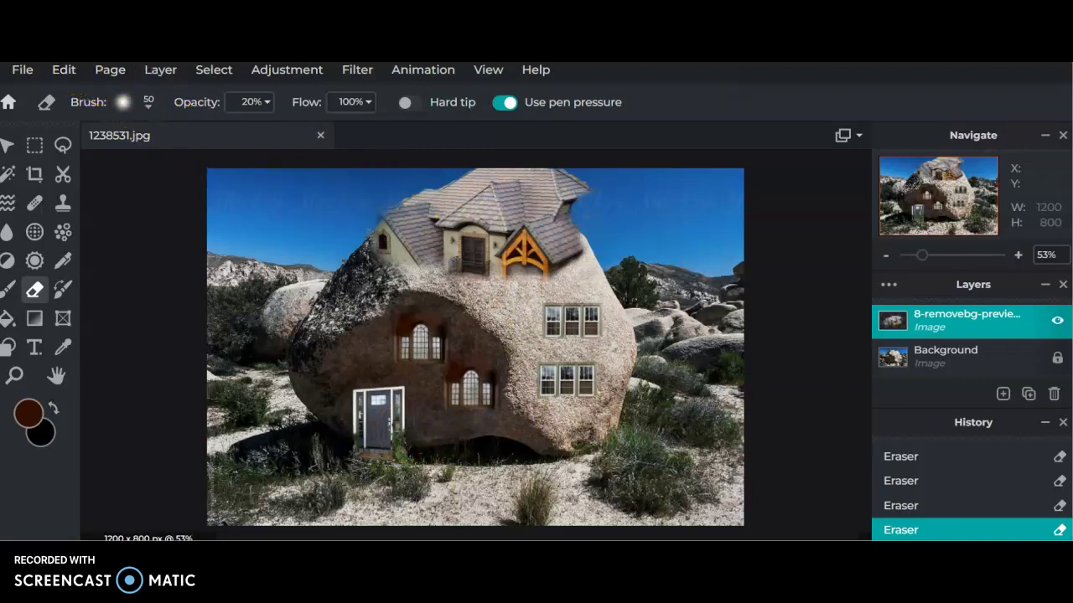